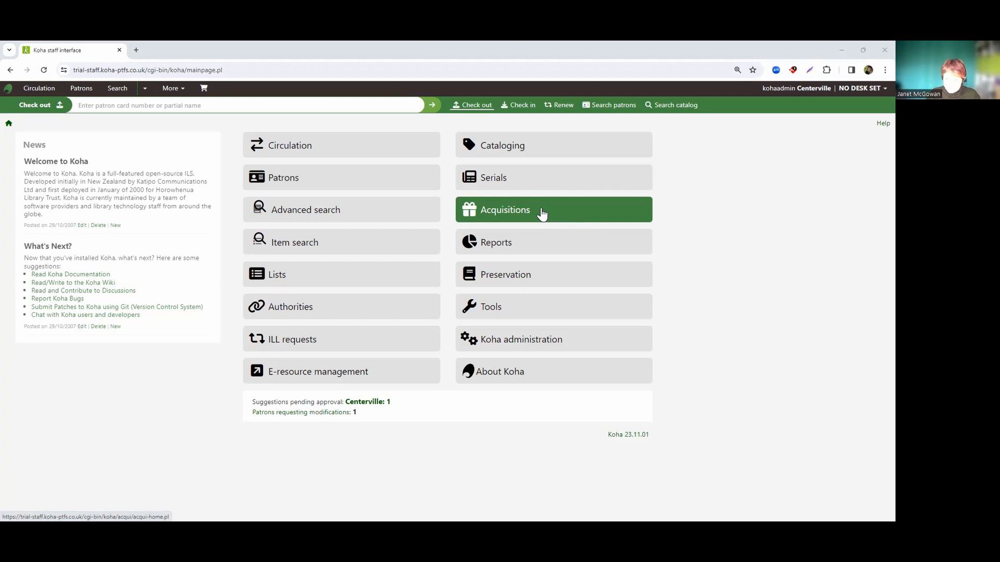
Find the vendor Dawsons in Acquisitions by searching for "daw" and open its shipment receiving page.
click(577, 215)
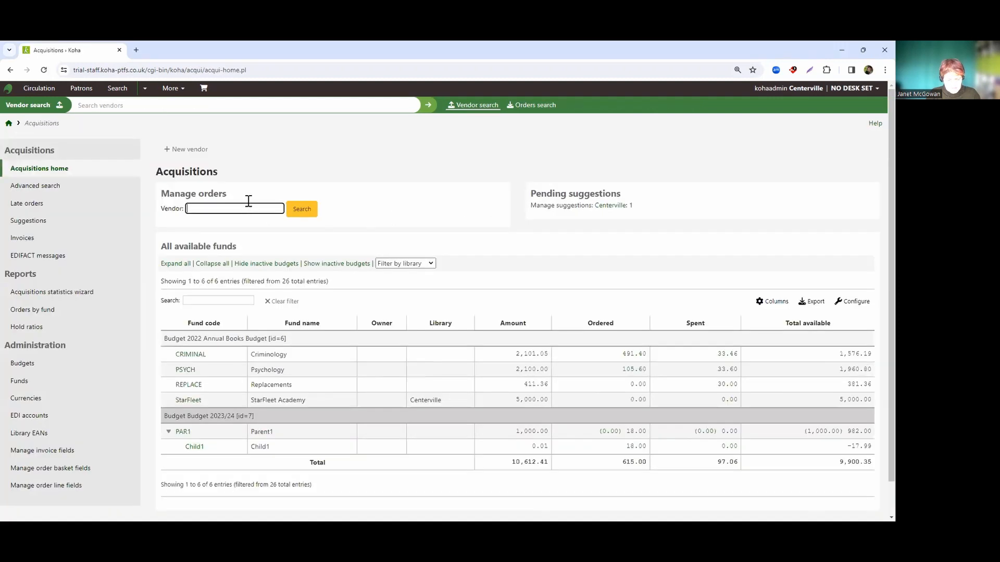
text(daw)
key(Return)
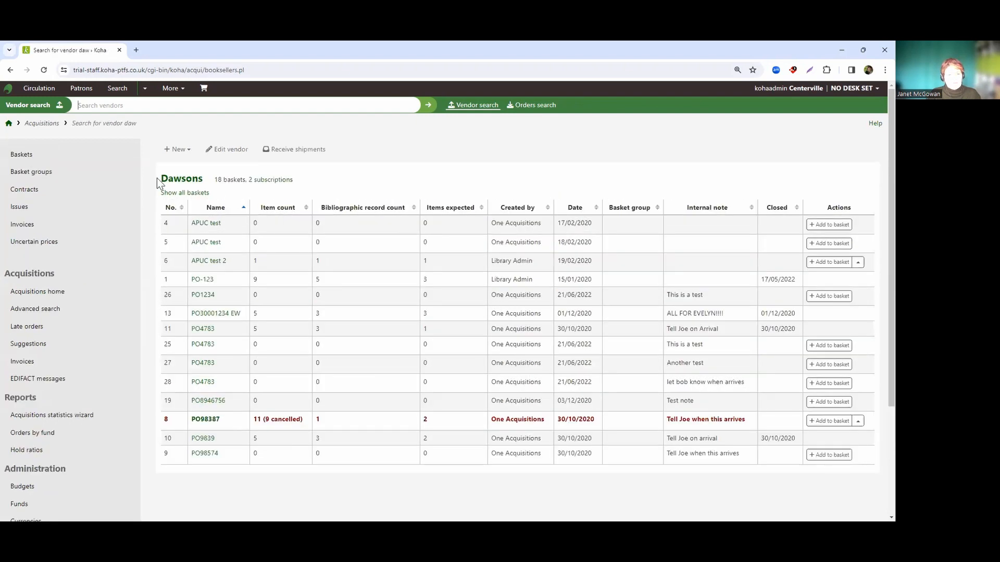
click(285, 152)
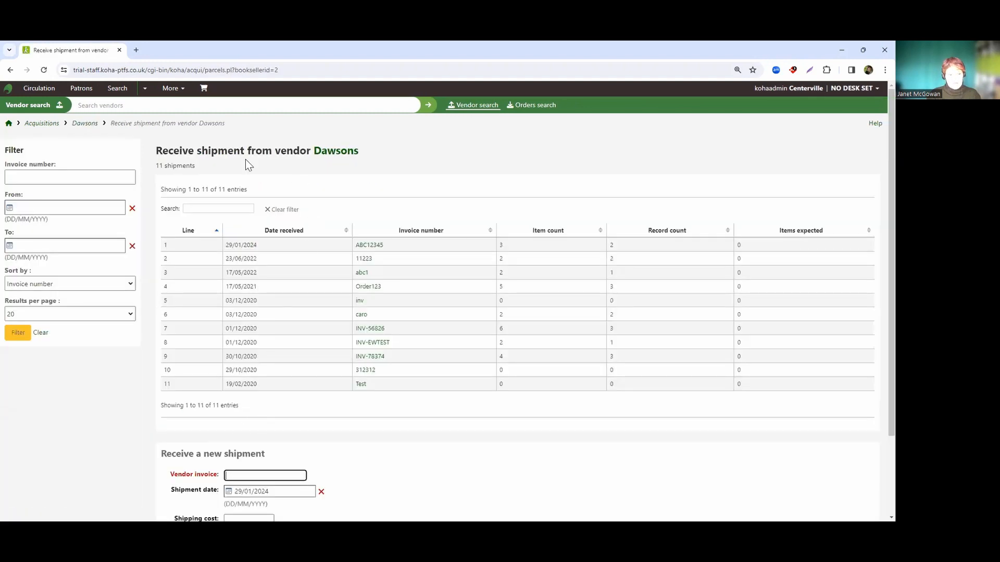
Start receiving a new shipment from Dawsons under vendor invoice DAW999.
scroll(260, 163, down, 2)
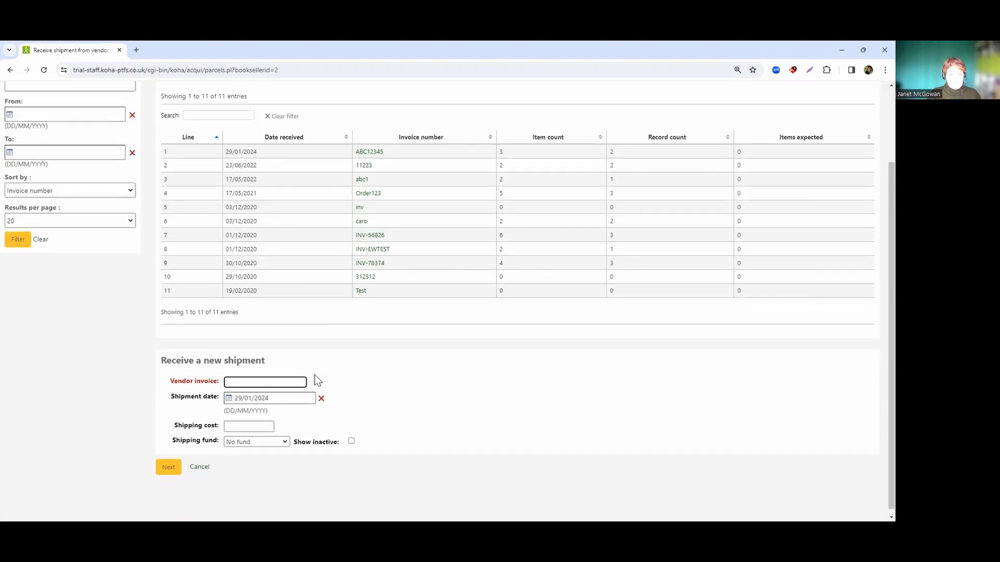
scroll(328, 379, up, 1)
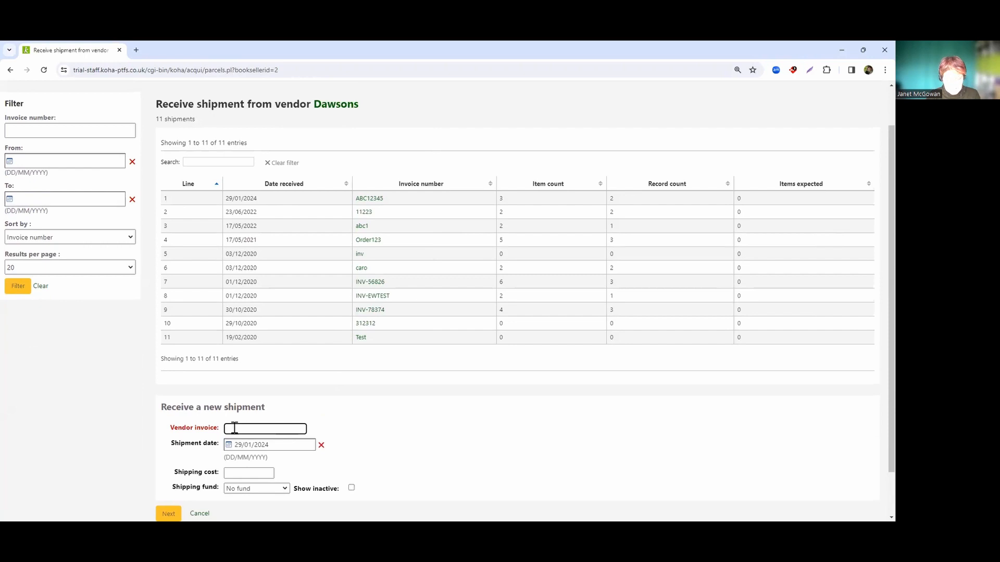
text(DAW)
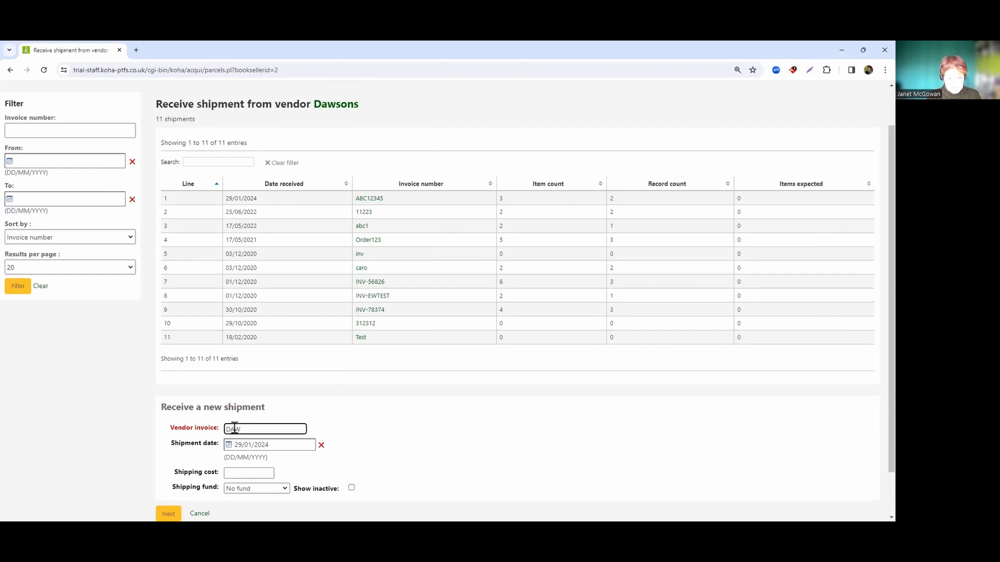
text(999)
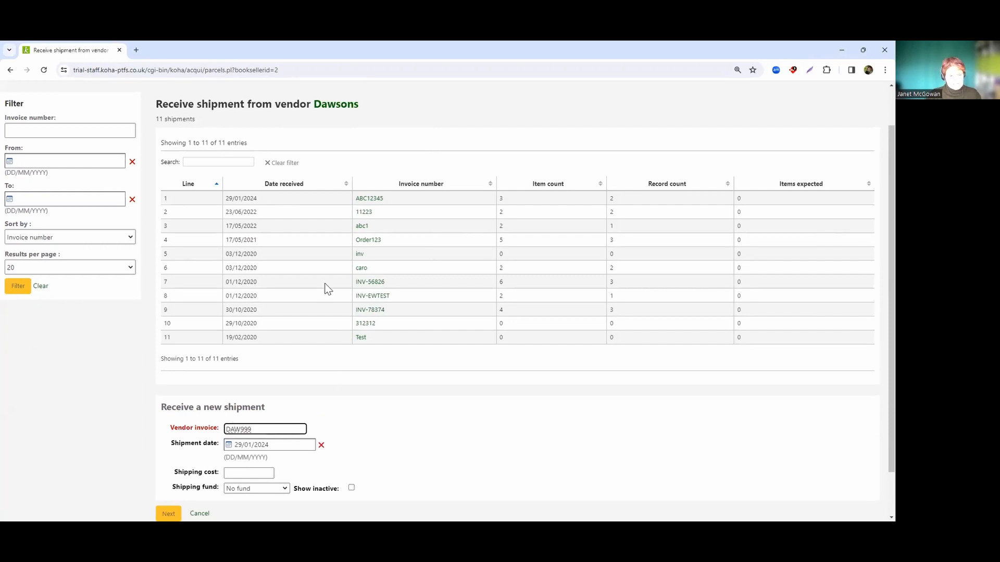
scroll(375, 359, down, 1)
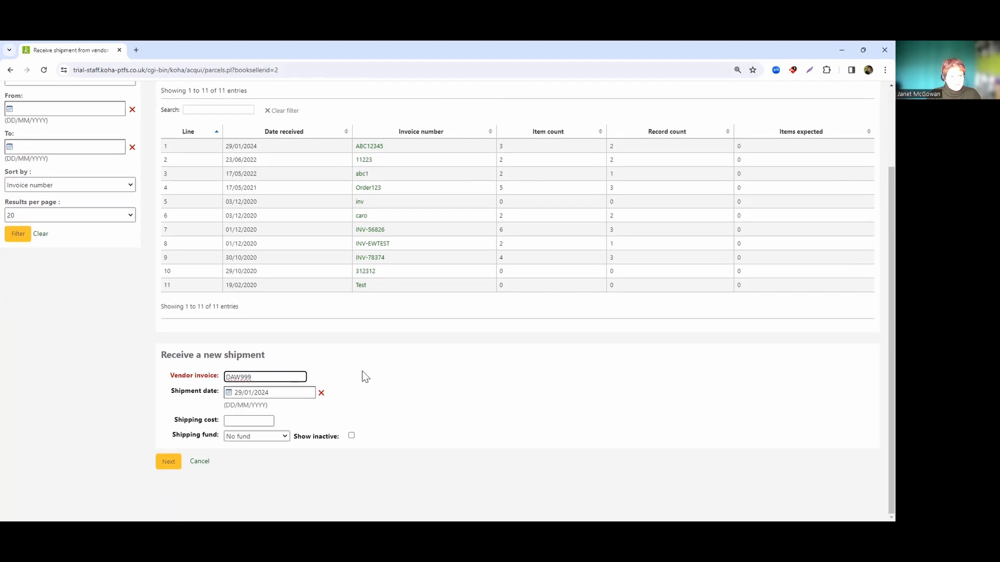
click(165, 464)
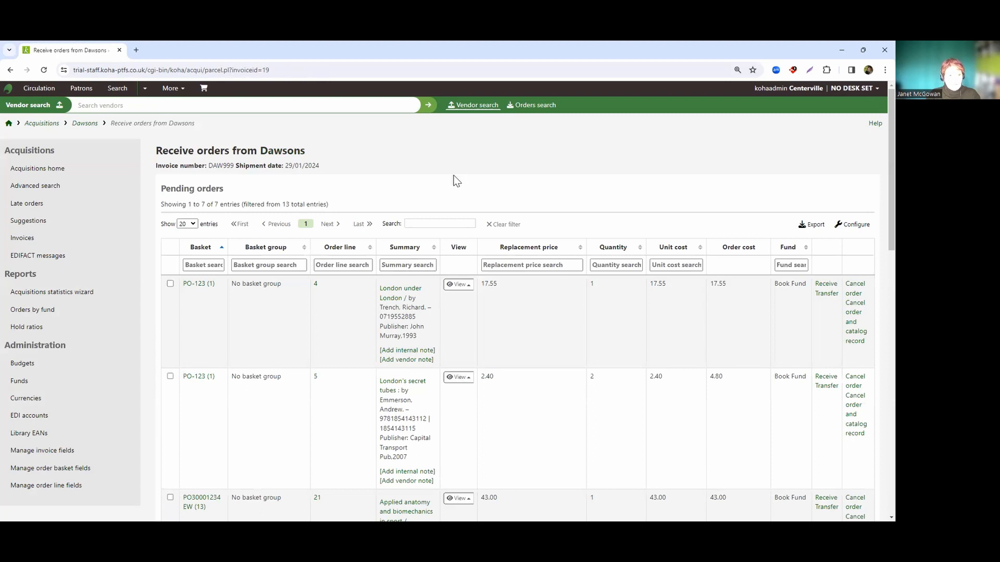
drag(161, 189, 226, 187)
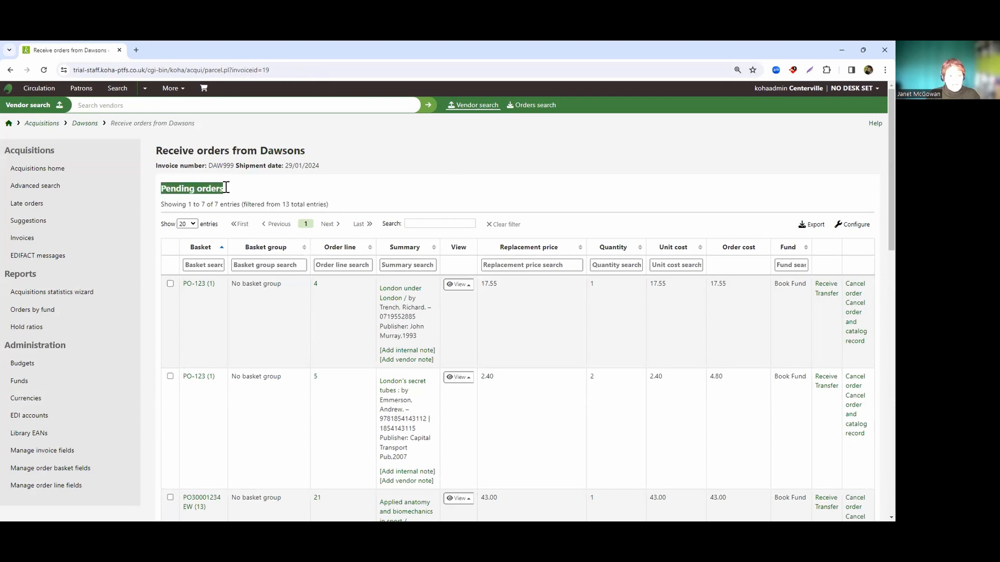
click(479, 180)
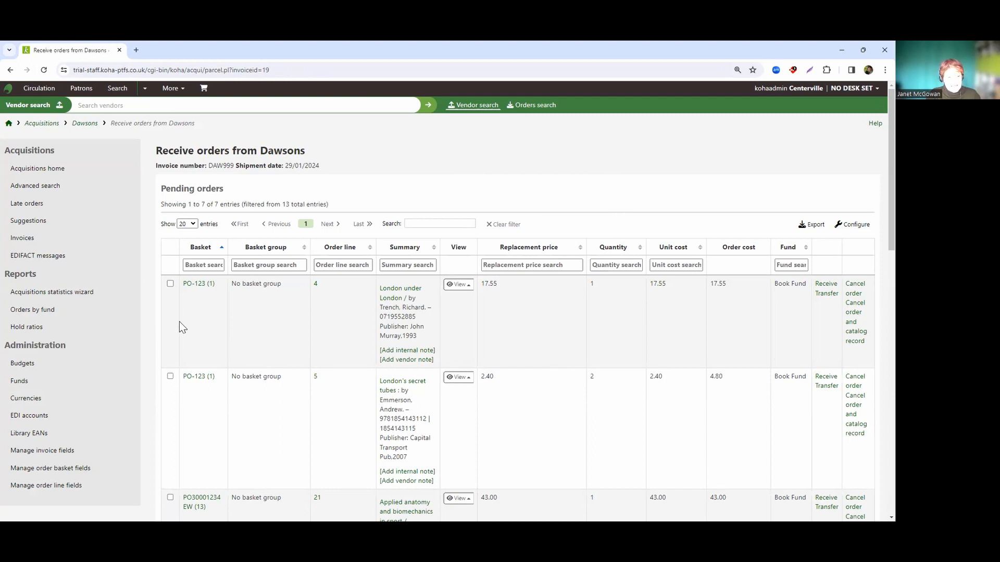
Select the pending orders for London under London, London's secret tubes and Applied anatomy and biomechanics in sport, and start receiving them together.
scroll(169, 285, down, 1)
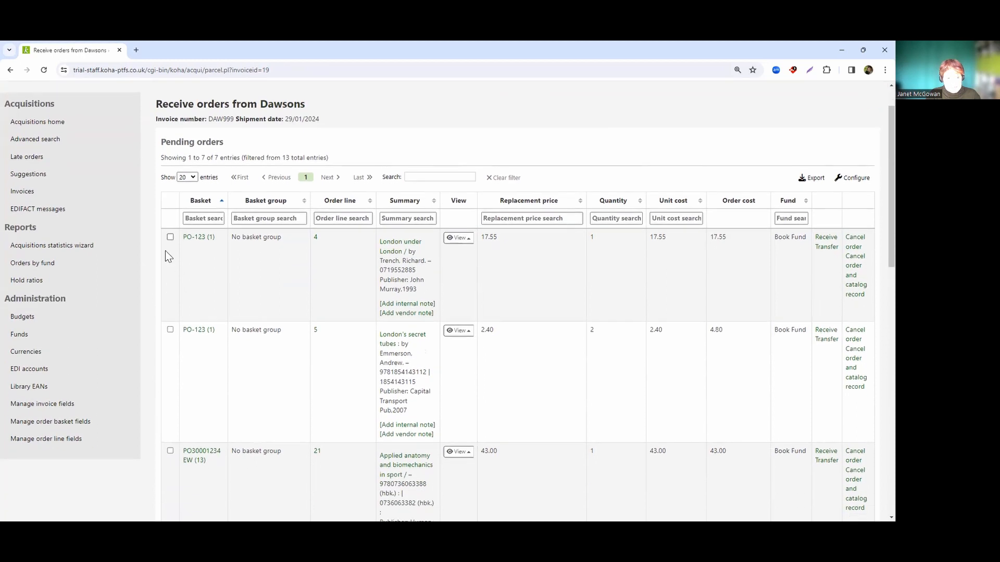
click(169, 238)
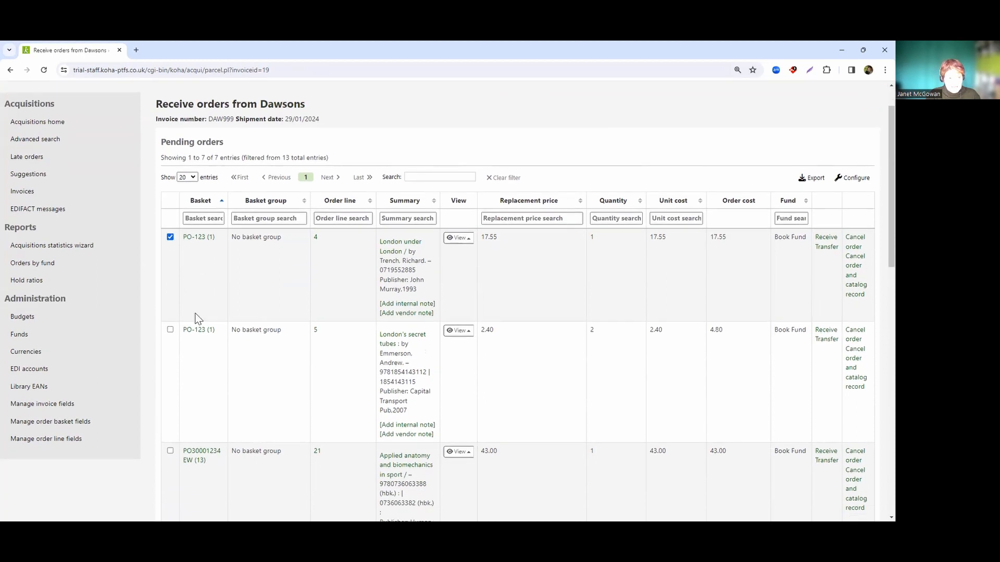
click(169, 330)
scroll(215, 385, down, 1)
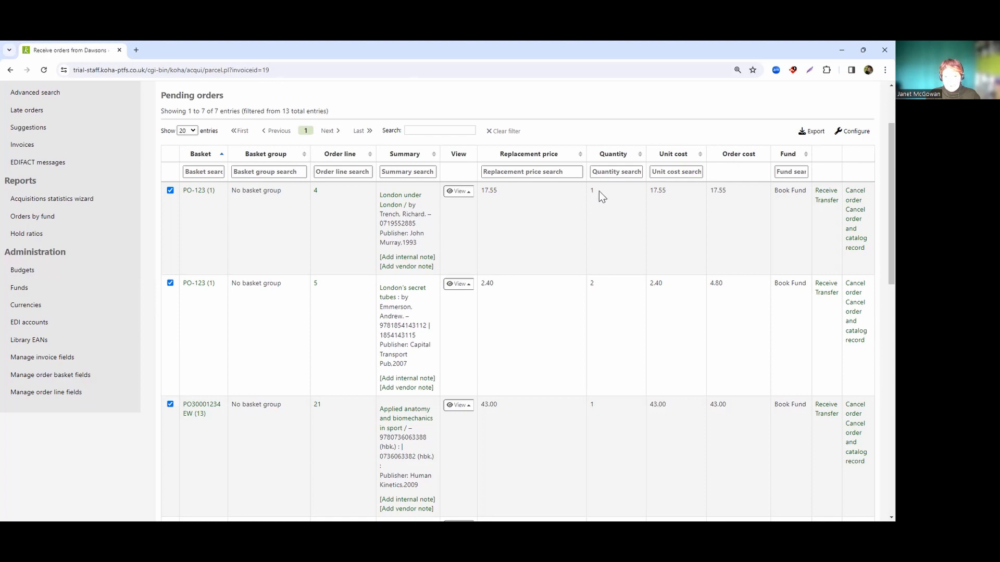
double_click(592, 283)
scroll(577, 325, down, 1)
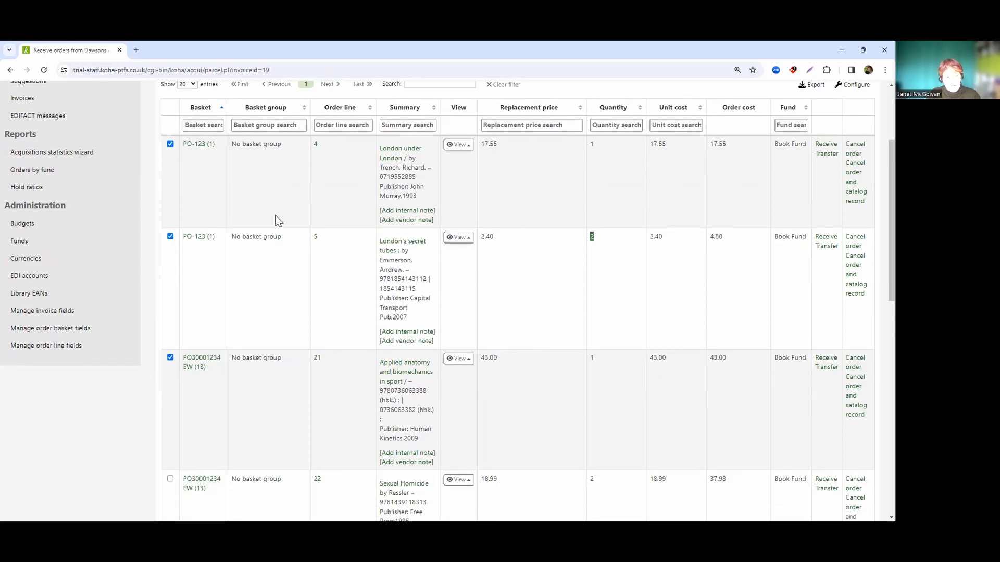
scroll(279, 221, down, 10)
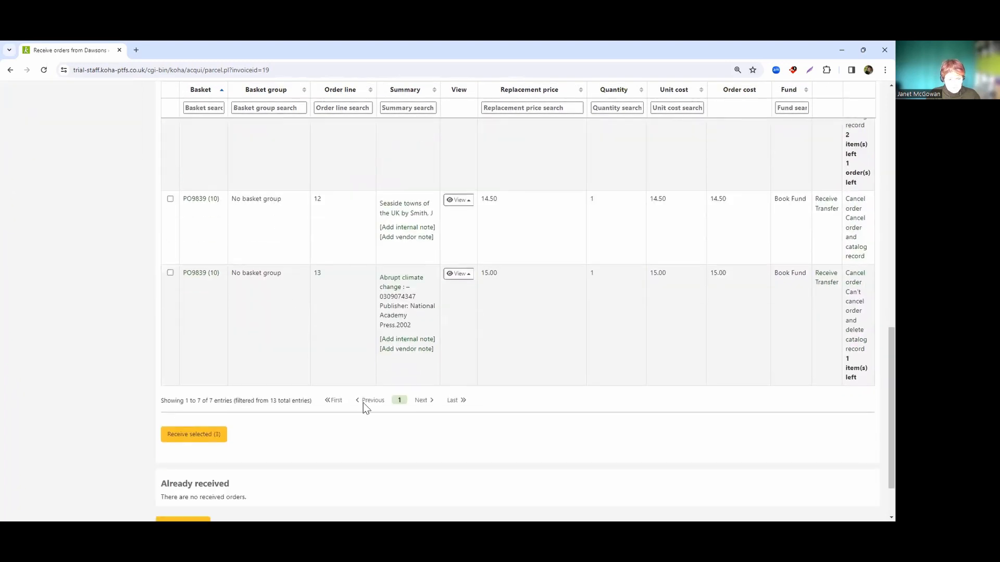
scroll(458, 419, down, 2)
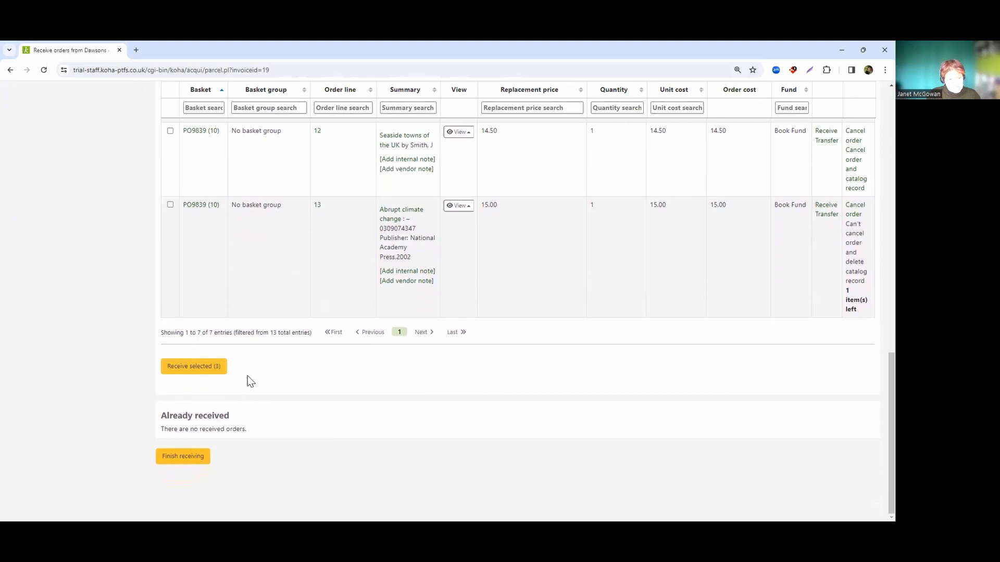
click(192, 370)
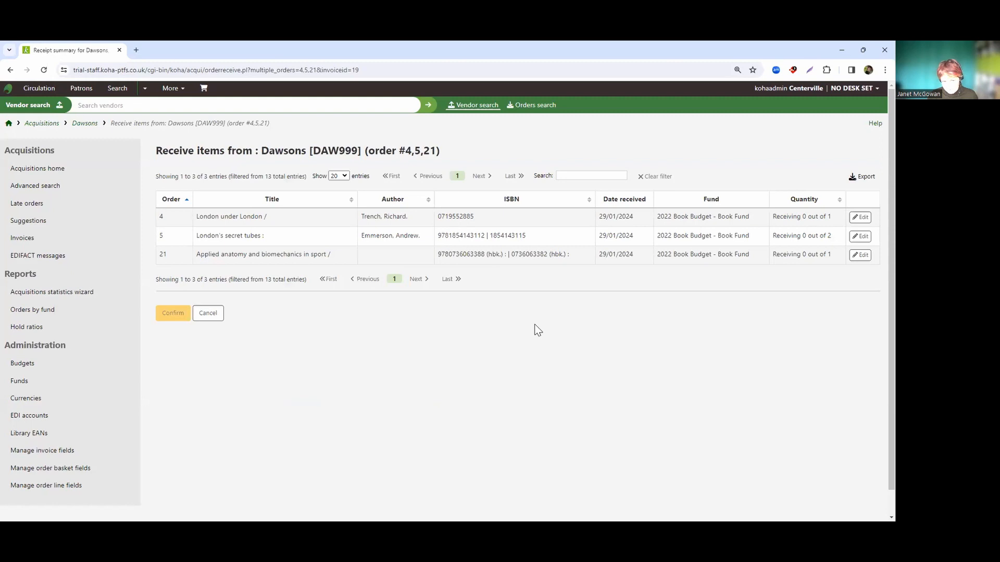
Open the London under London order for editing and mark its single item as received.
click(862, 217)
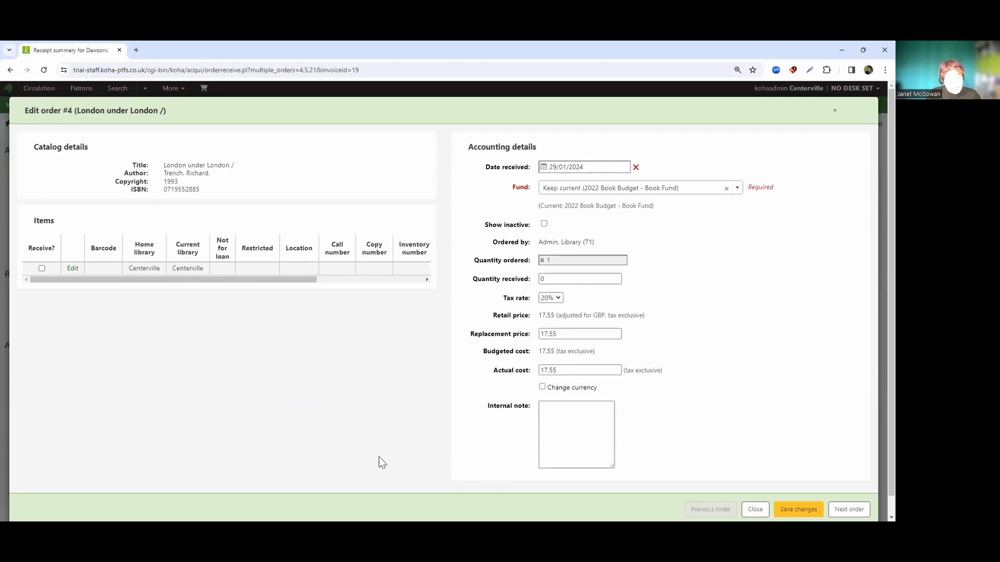
click(42, 269)
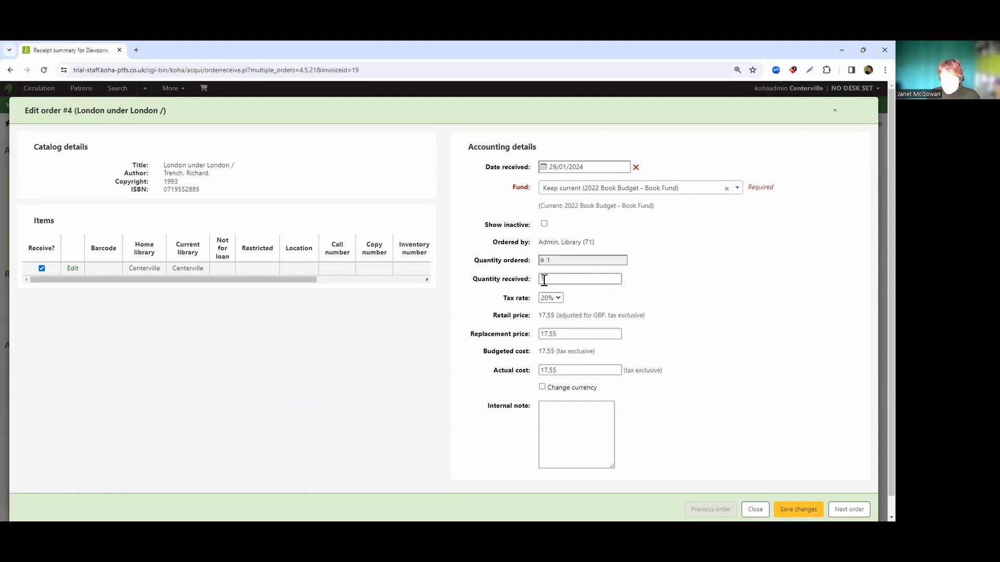
click(525, 283)
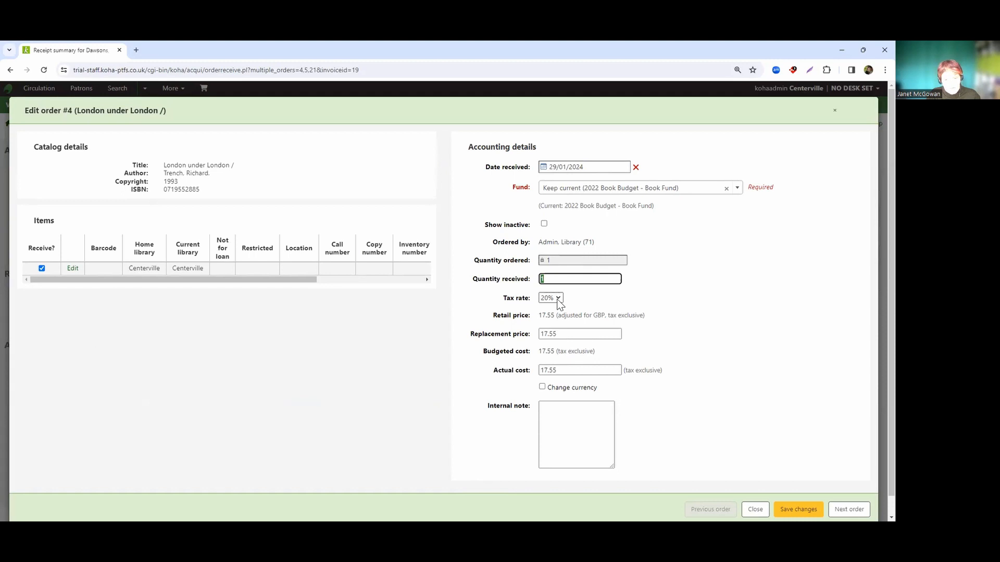
Set the actual cost of the London under London order to 16.00.
click(562, 369)
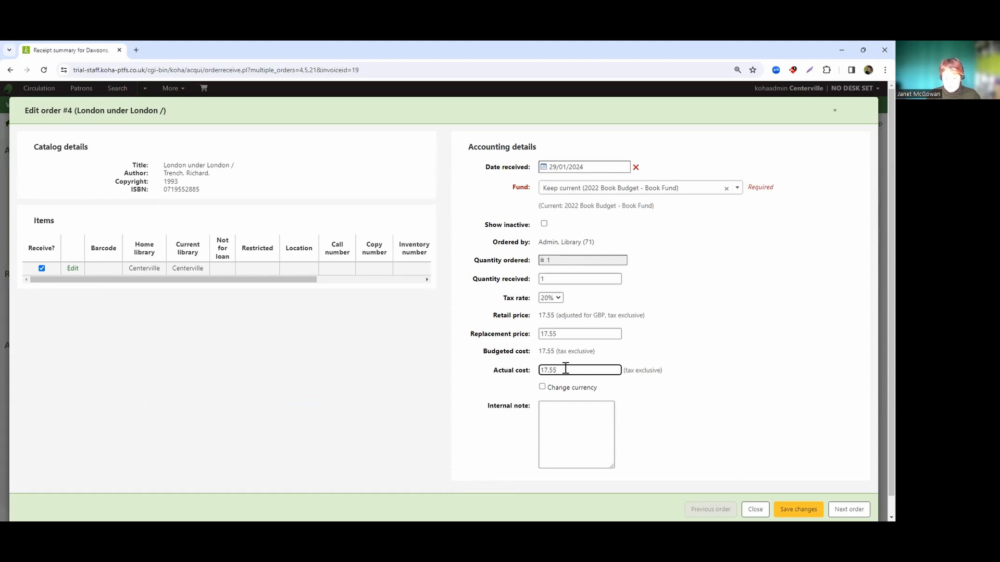
key(BackSpace)
key(BackSpace)
key(BackSpace)
key(BackSpace)
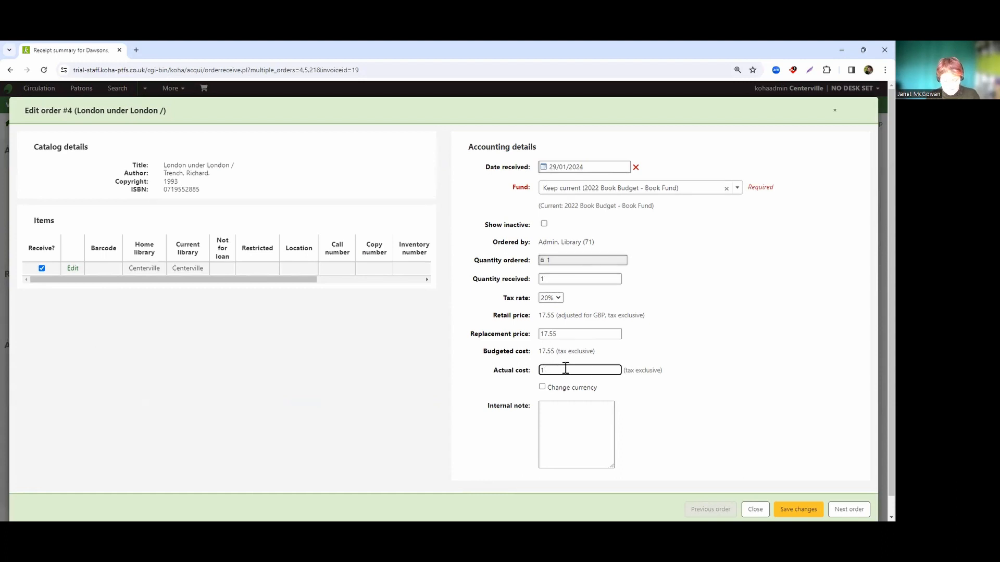
text(6.00)
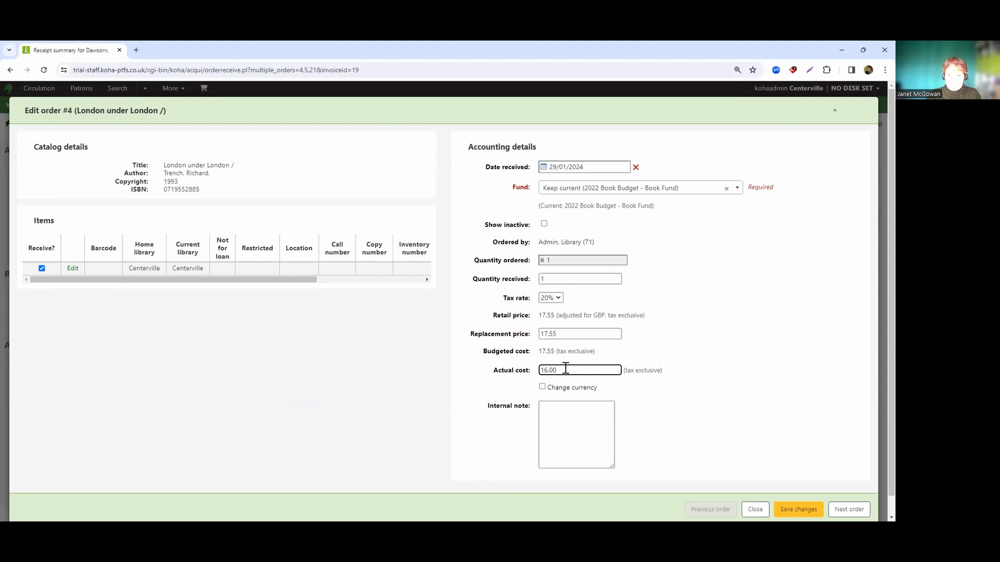
click(732, 283)
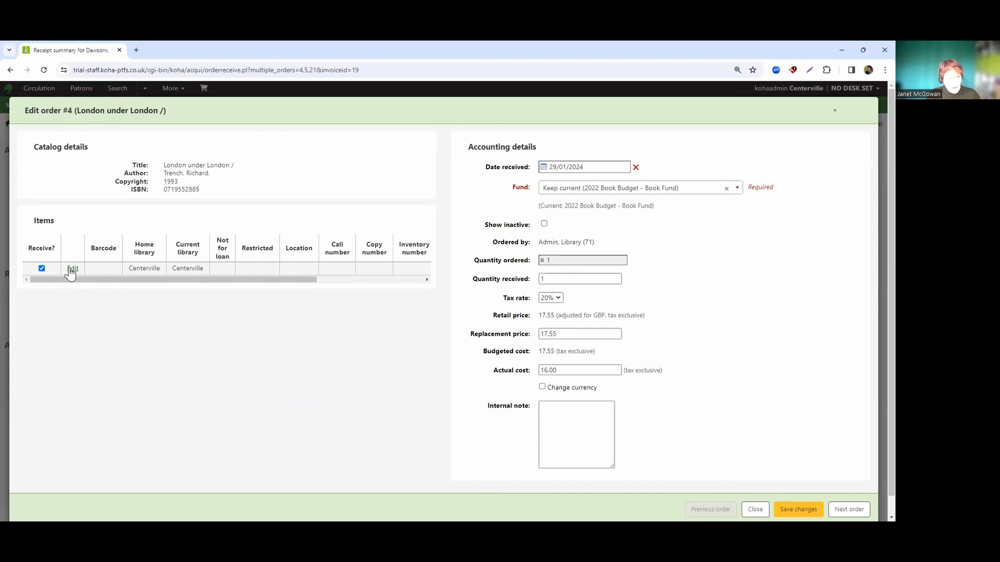
scroll(246, 347, down, 1)
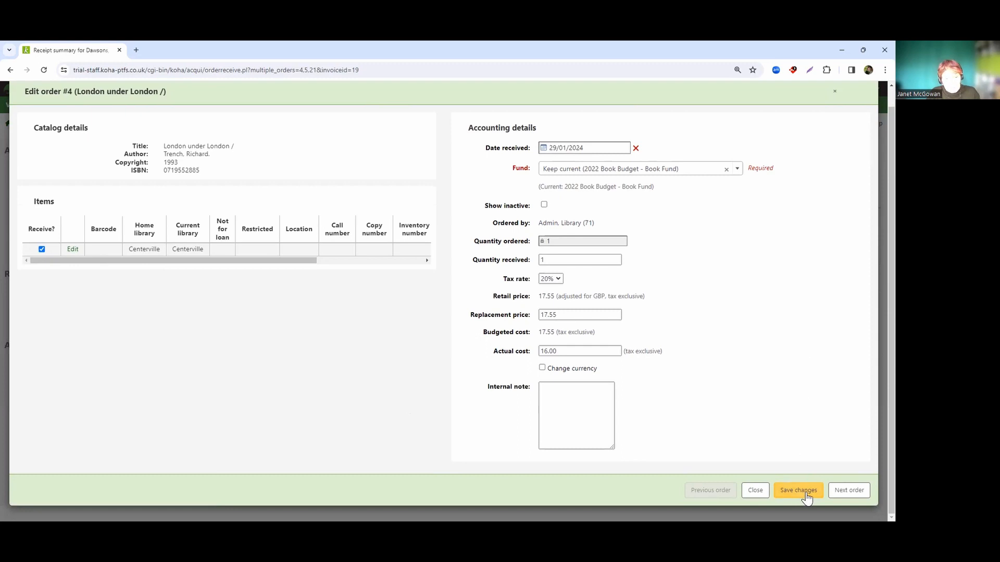
Move on to the London's secret tubes order and mark only the first of its two items as received.
click(844, 493)
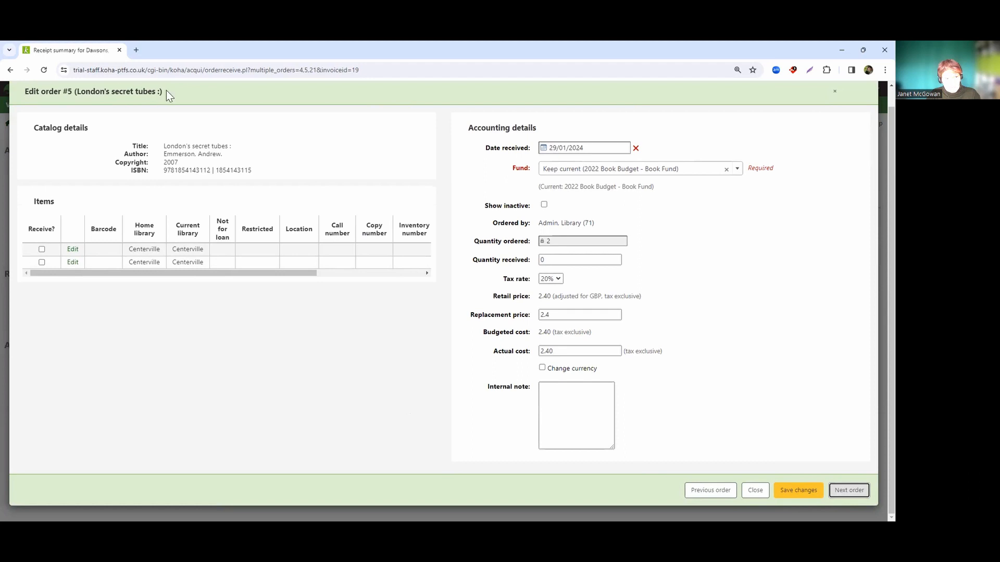
drag(165, 92, 61, 95)
click(254, 106)
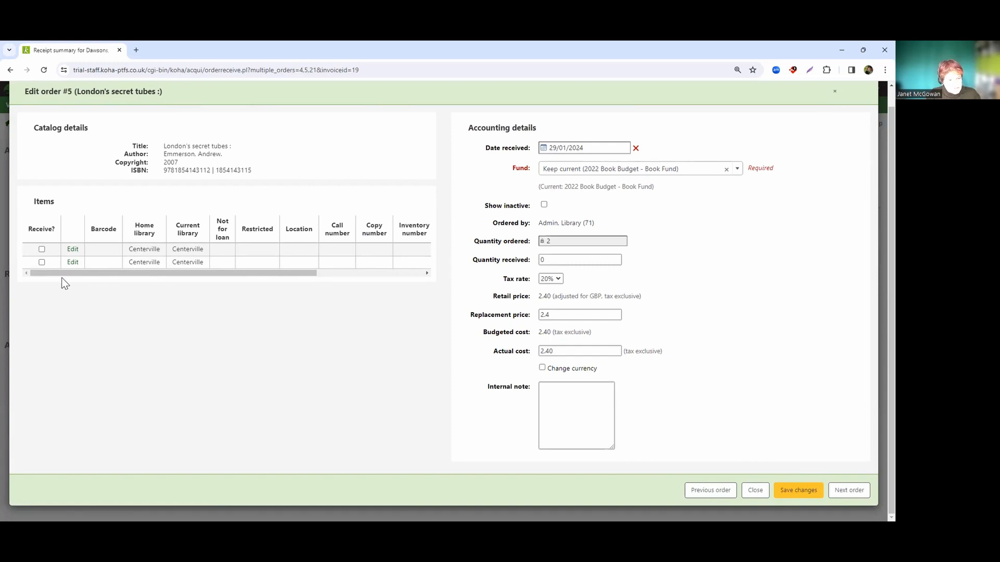
click(41, 249)
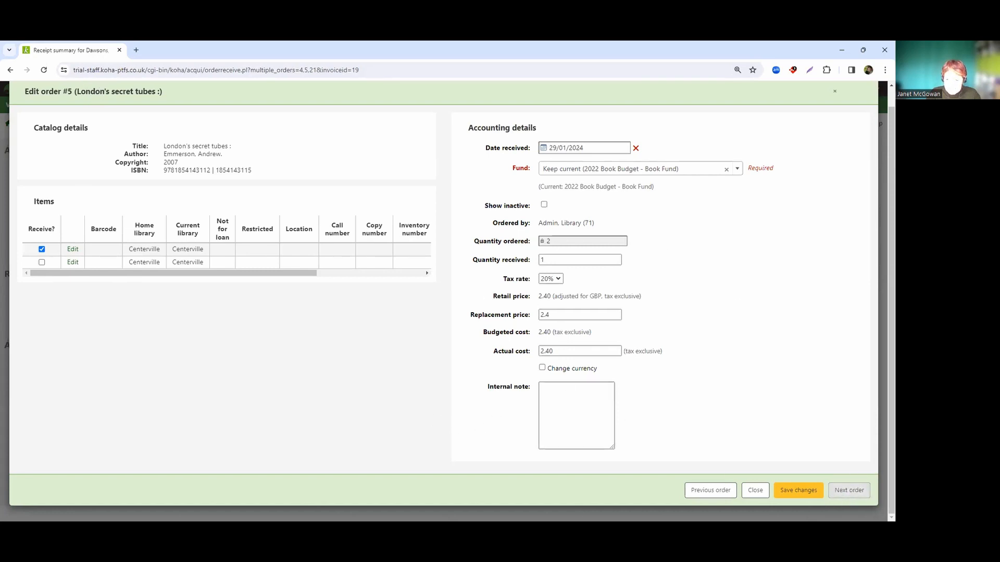
Mark the Applied anatomy and biomechanics in sport item as received, go back to check London's secret tubes, and save the changes.
click(845, 492)
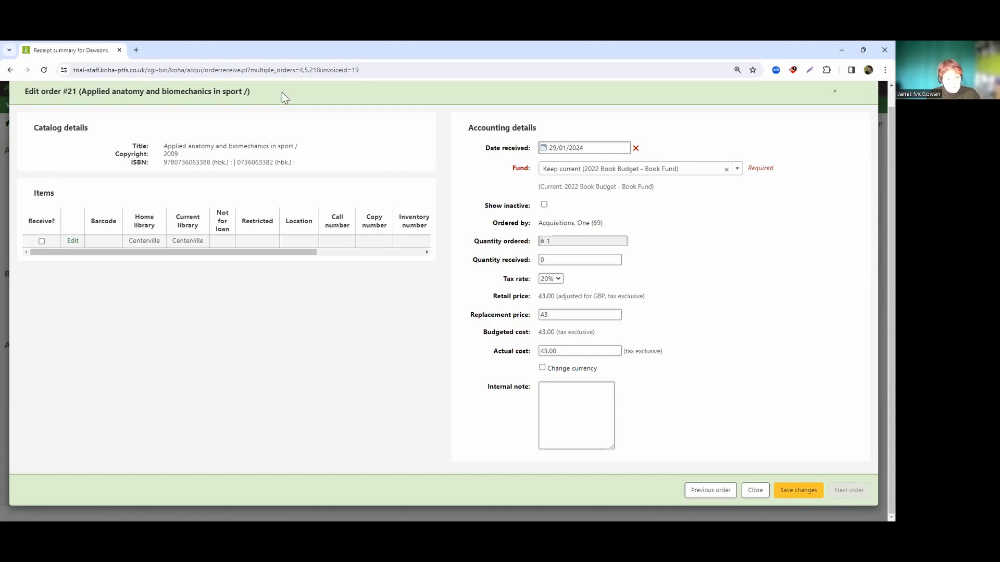
click(42, 241)
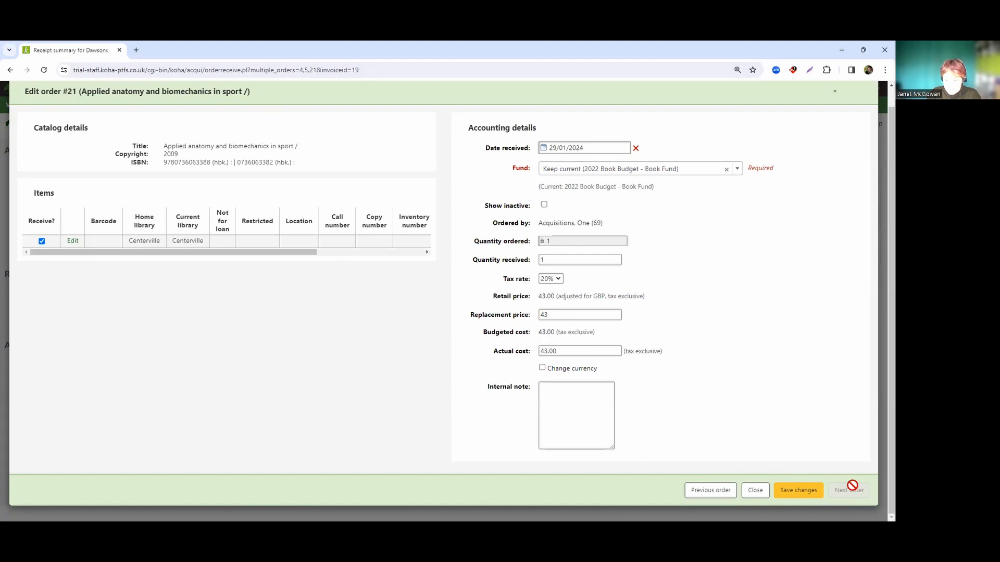
click(707, 496)
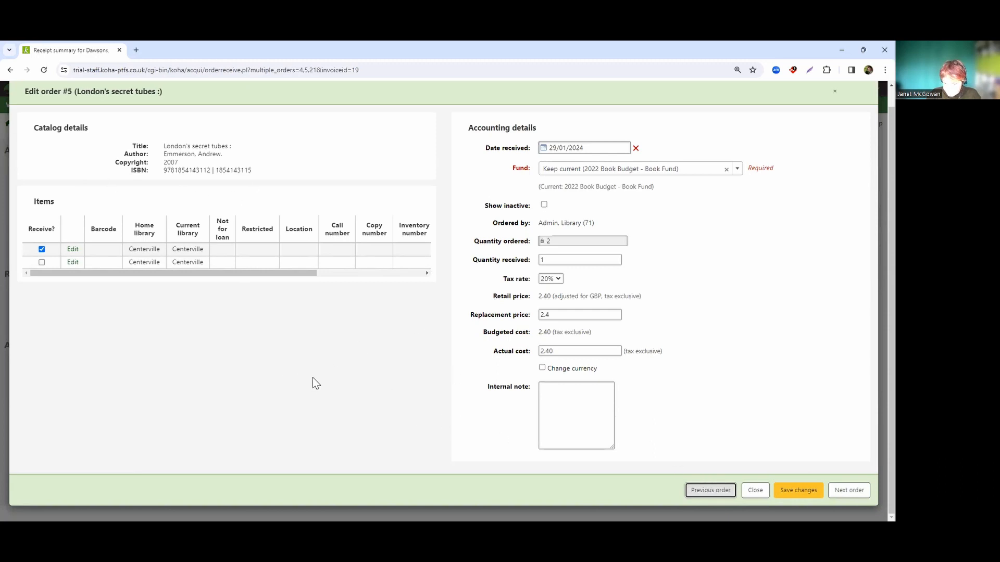
click(801, 492)
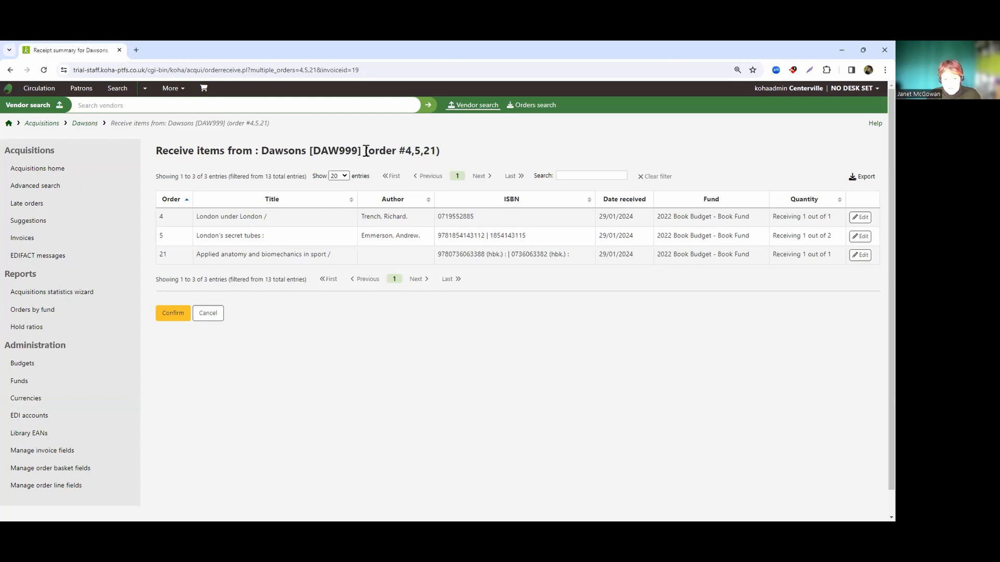
drag(364, 151, 448, 145)
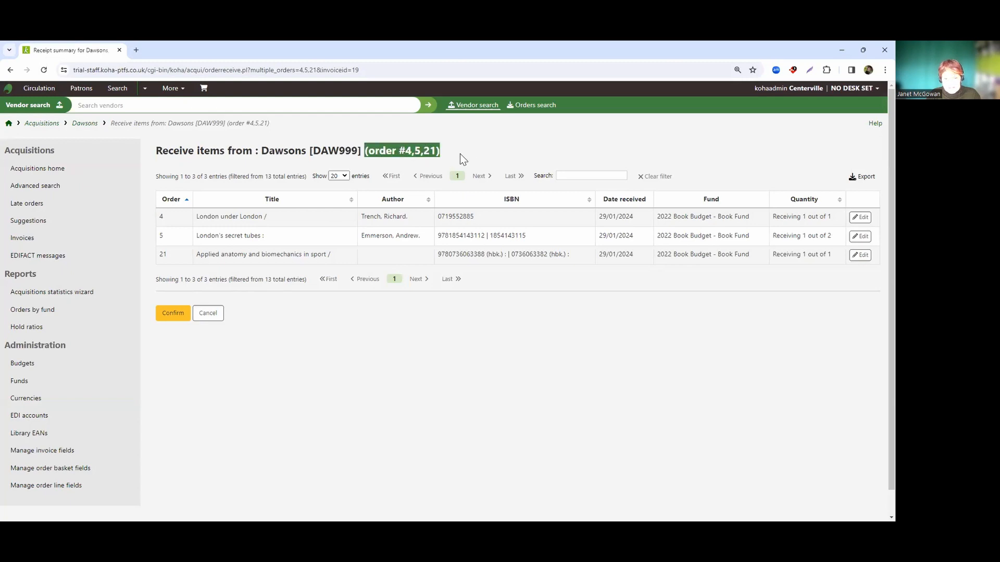
click(466, 148)
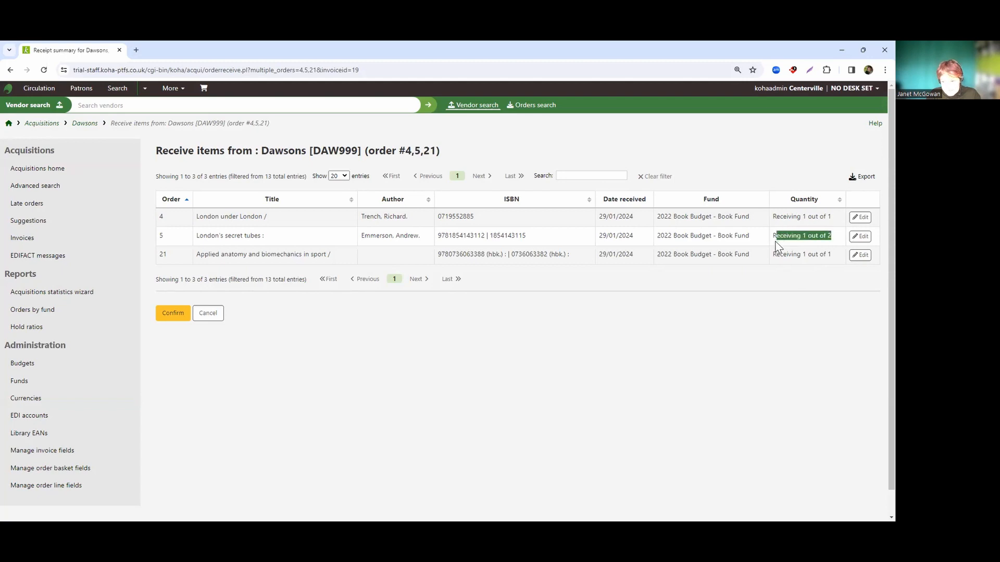
Confirm the receipt summary for the three Dawsons orders, and finish receiving after reviewing the already received orders.
click(809, 302)
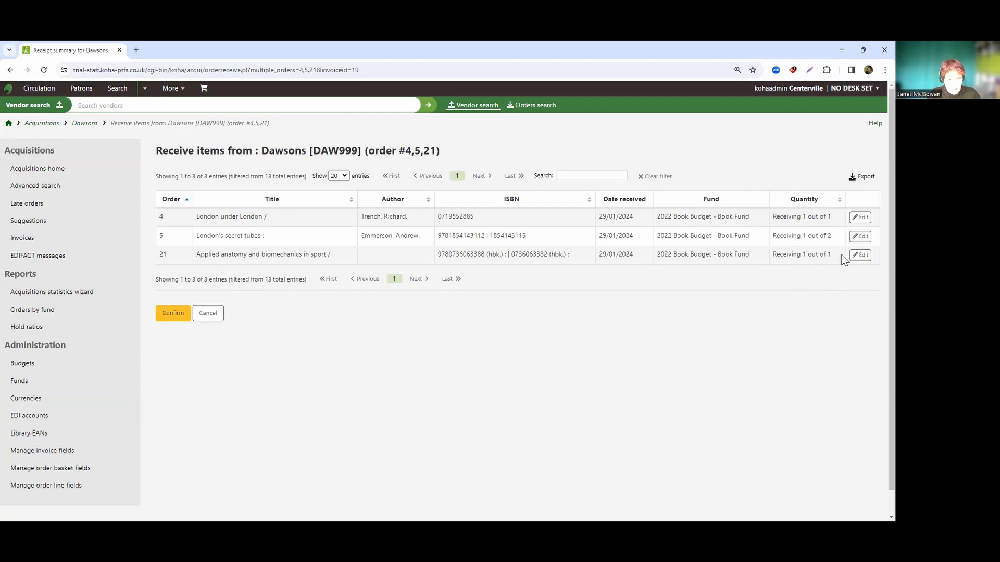
click(170, 314)
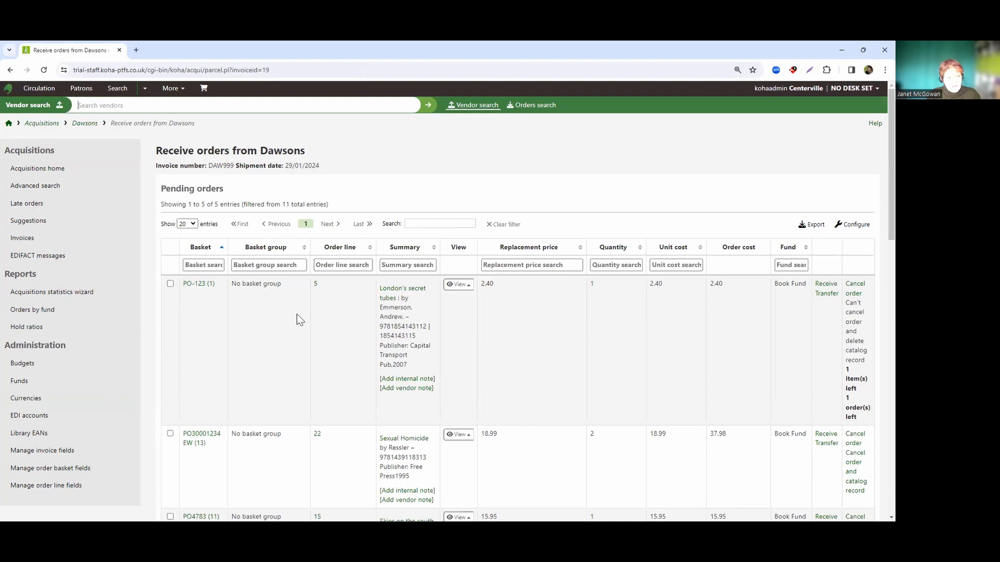
scroll(301, 313, down, 8)
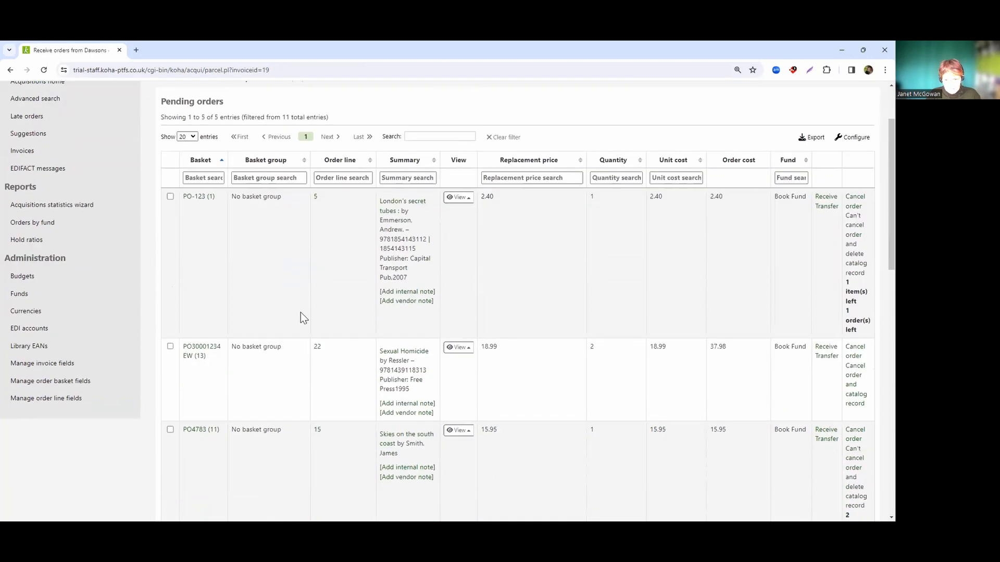
scroll(301, 313, down, 6)
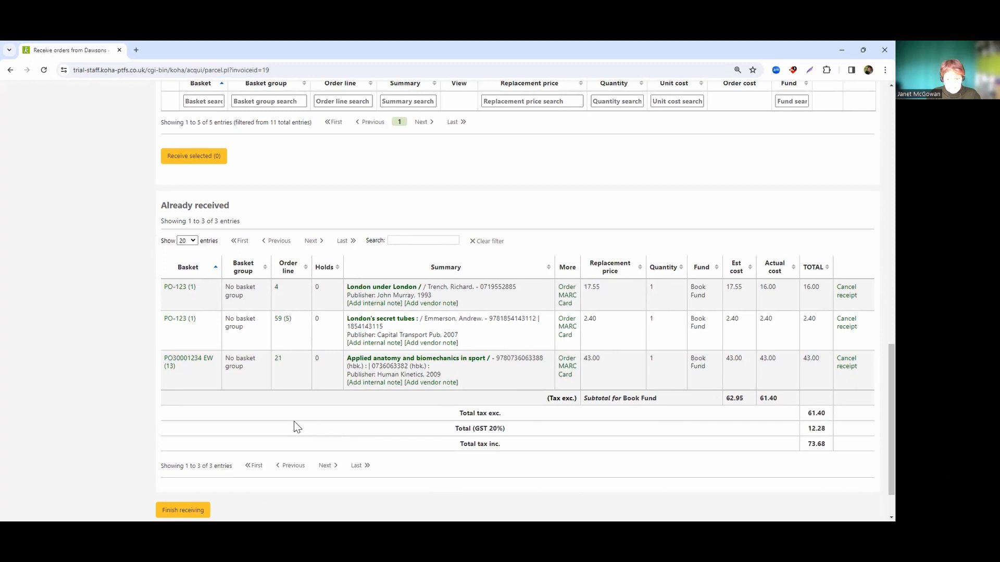
scroll(216, 438, down, 1)
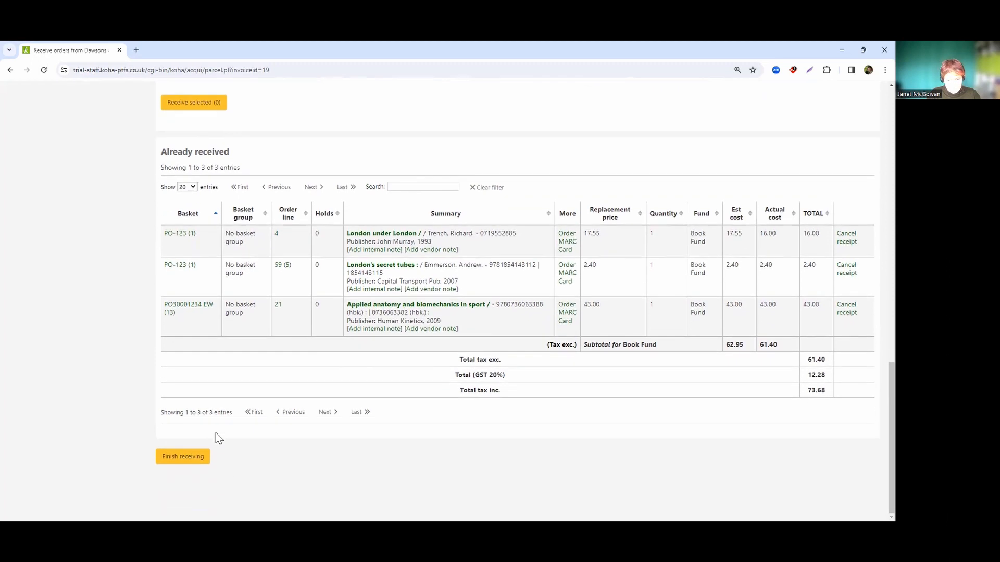
click(169, 460)
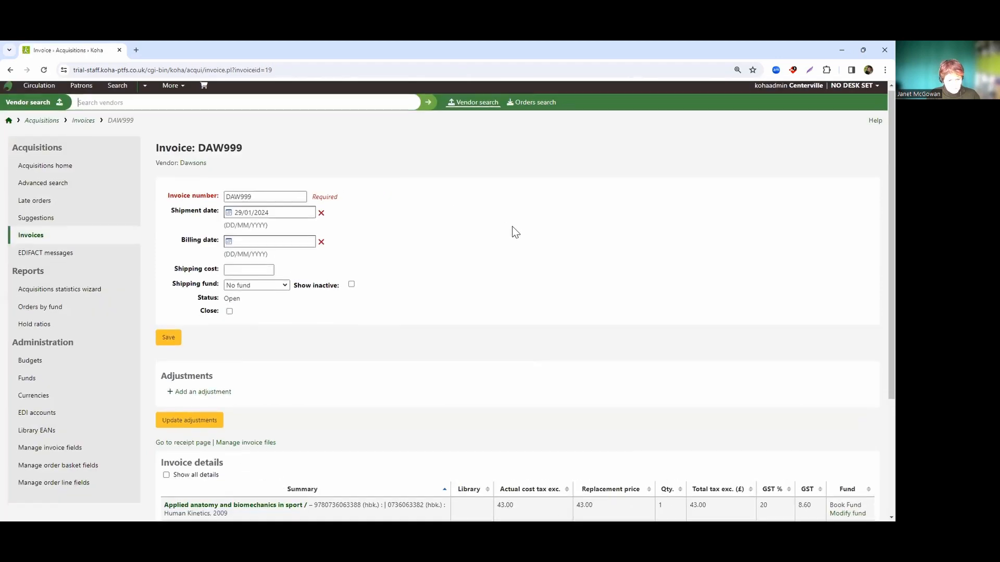
Review the invoice details of DAW999, mark the invoice as closed and save it.
scroll(514, 231, down, 3)
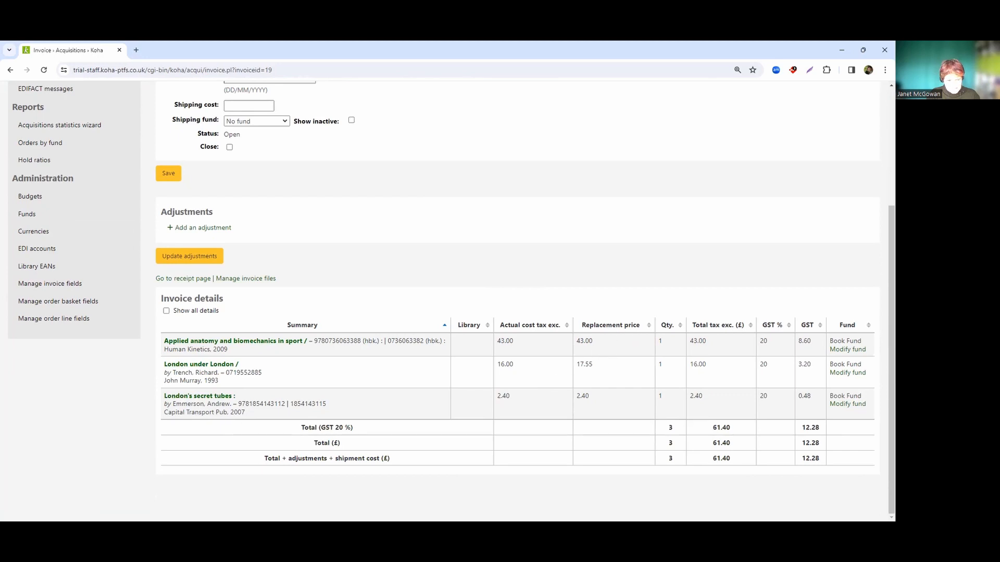
scroll(241, 251, up, 2)
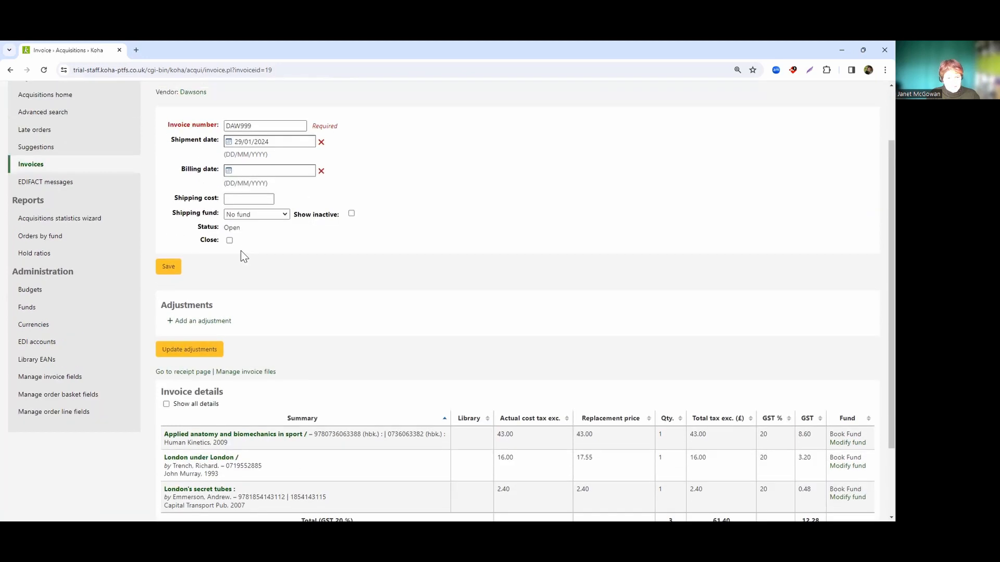
click(230, 240)
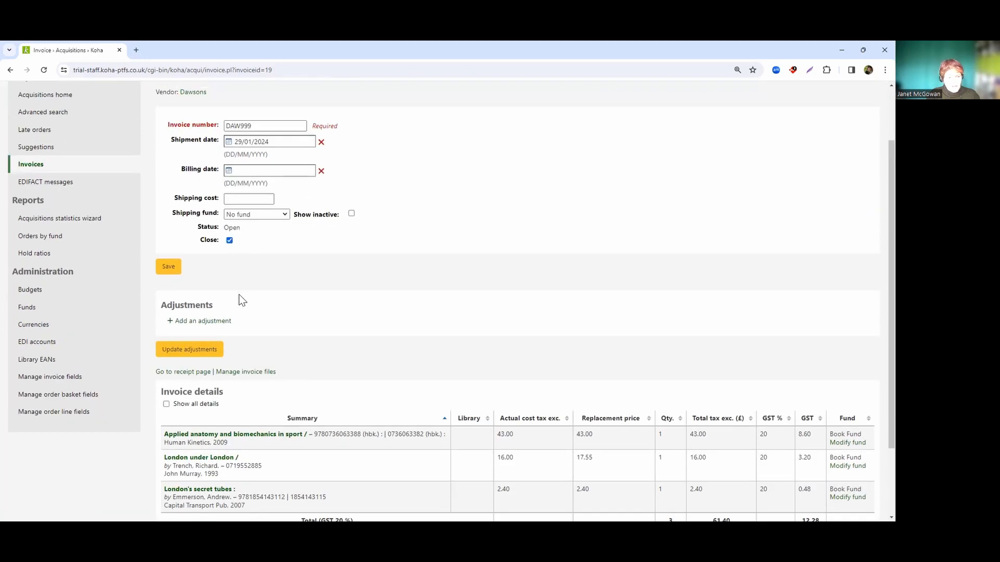
click(164, 267)
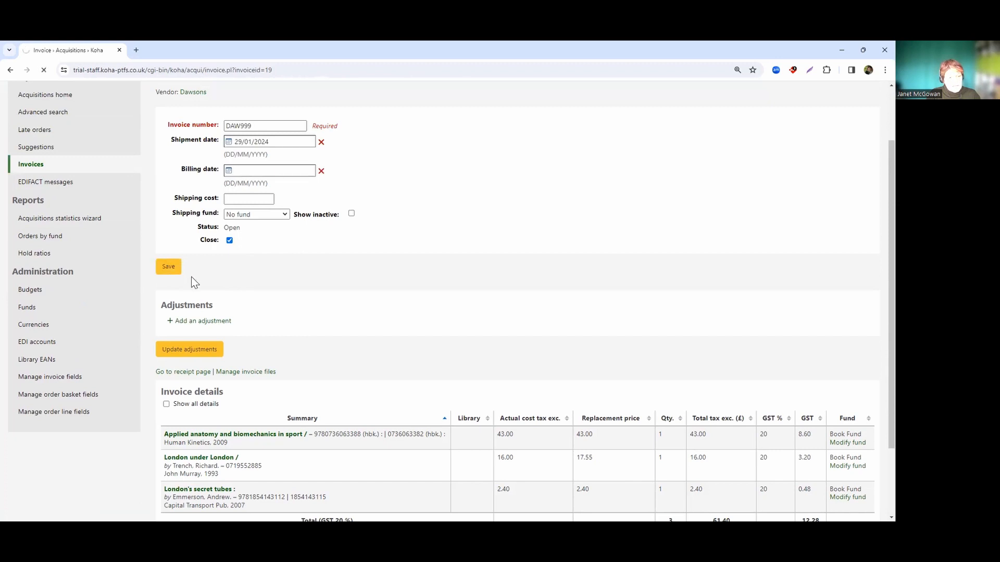